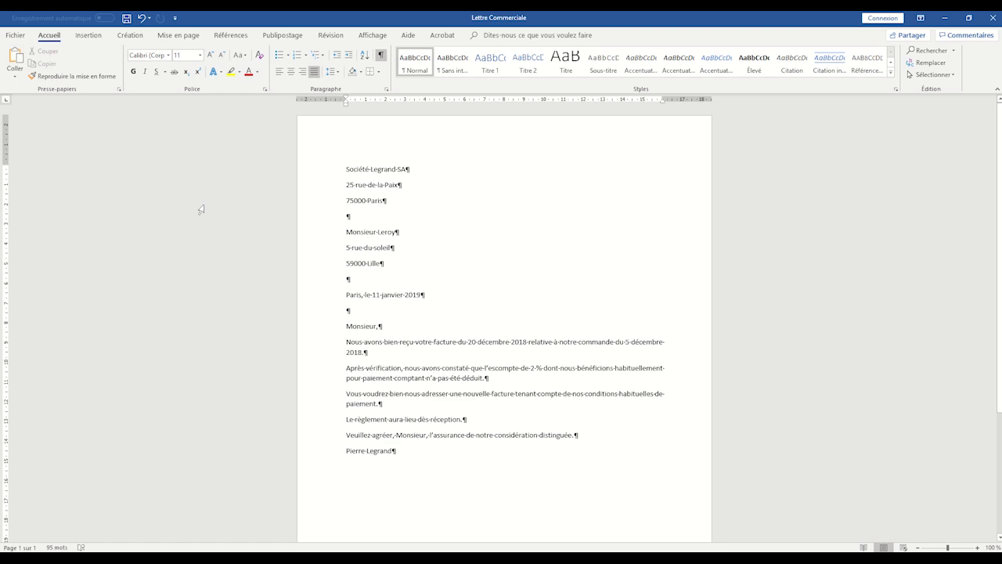
Toggle the ruler off and on, leaving it displayed around the letter
click(371, 35)
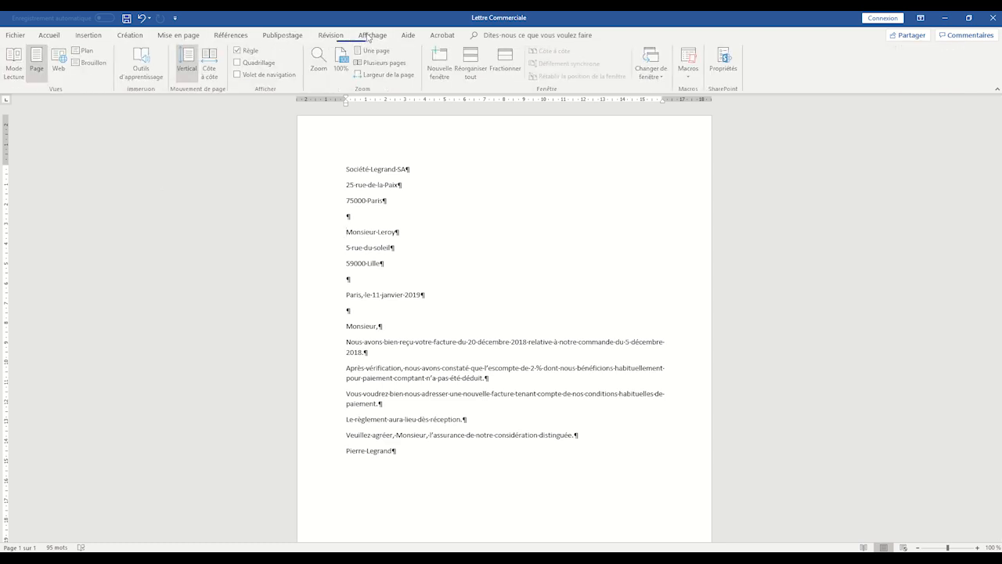
click(241, 53)
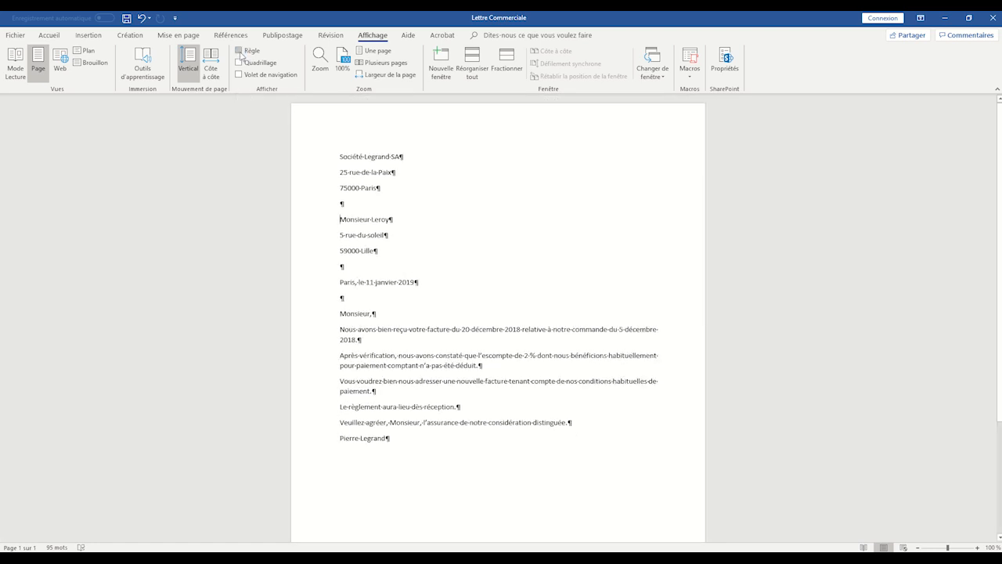
click(241, 53)
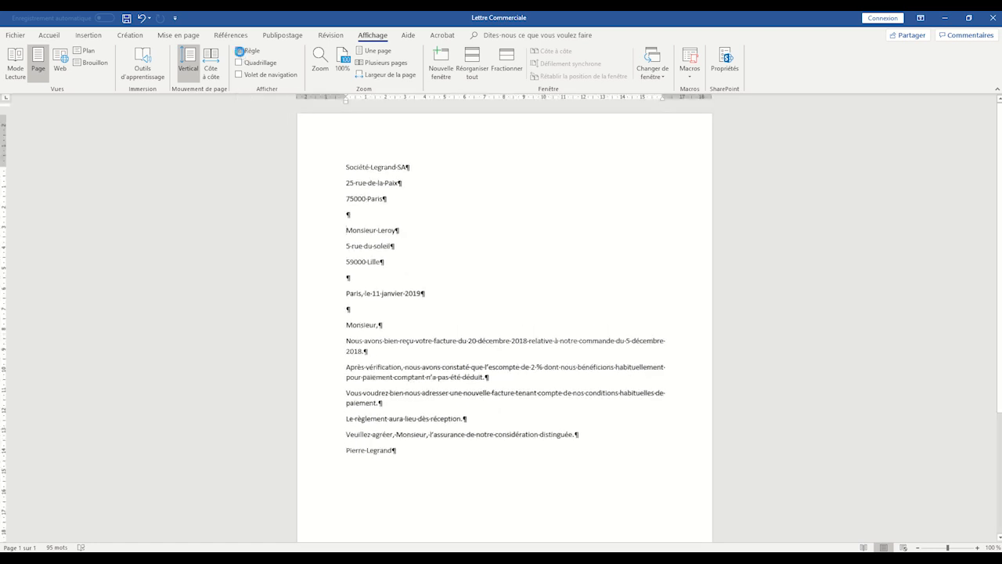
click(240, 51)
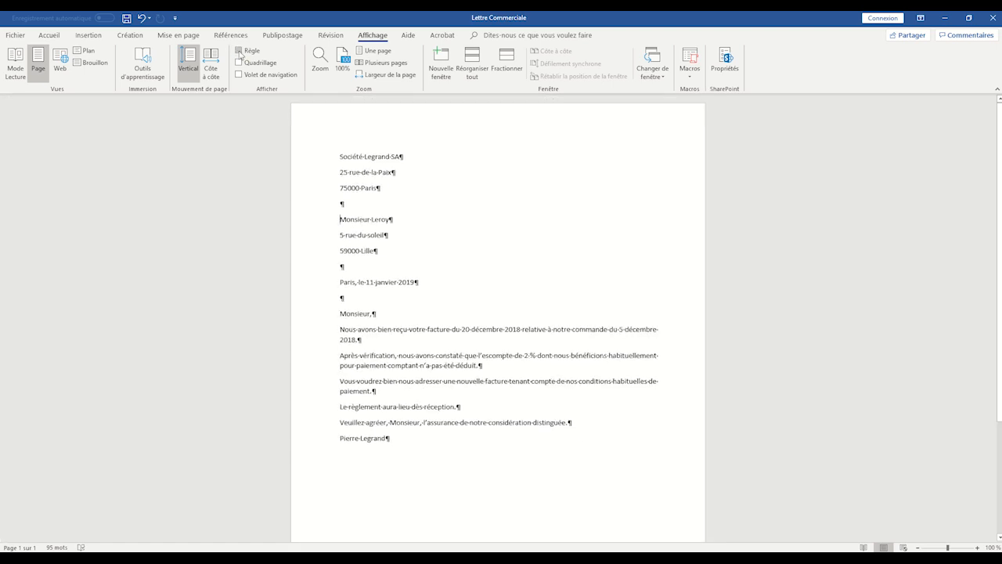
click(239, 52)
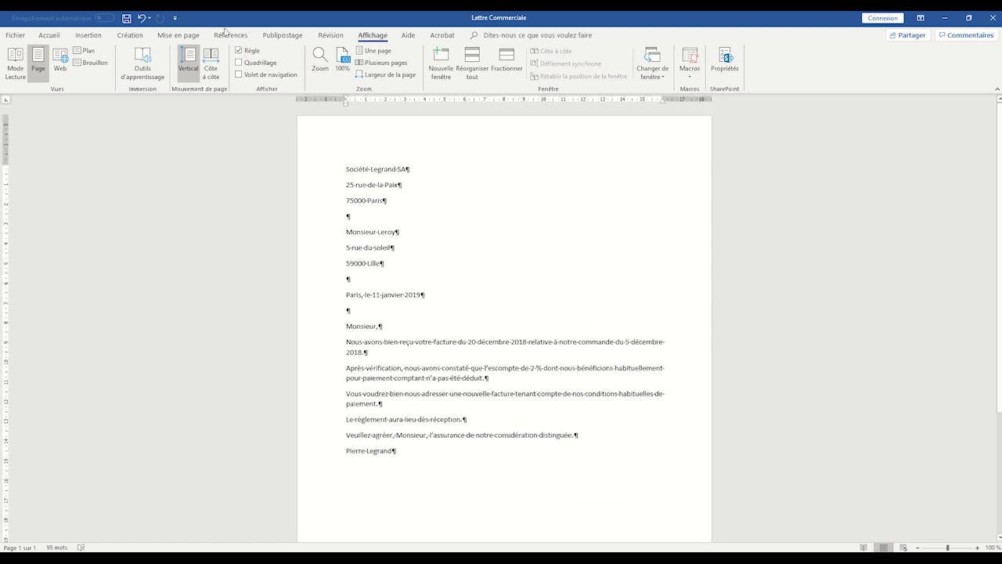
click(240, 52)
click(239, 52)
click(56, 37)
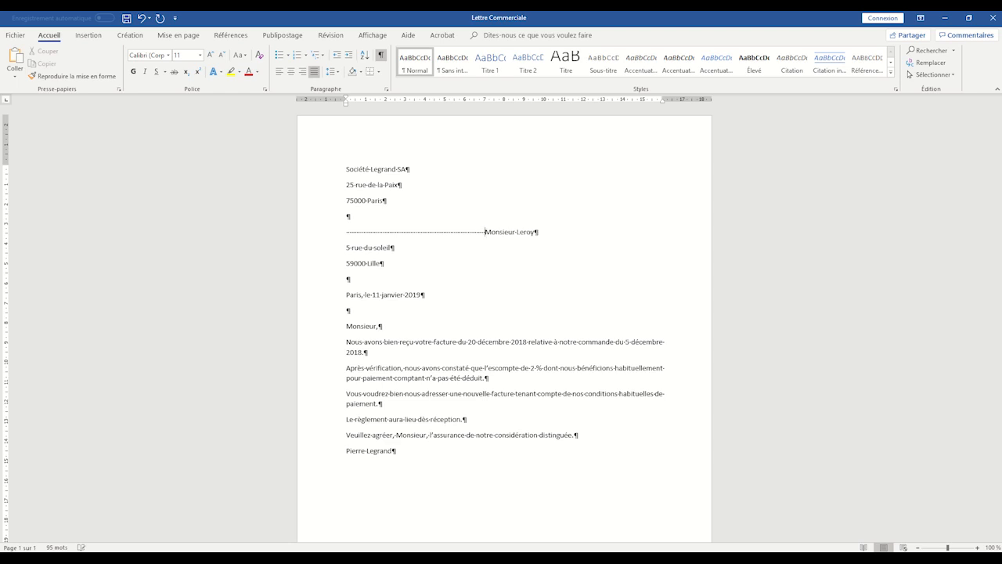
Delete the run of spaces in front of the recipient's name
key(BackSpace)
key(BackSpace)
key(BackSpace)
key(BackSpace)
key(BackSpace)
key(BackSpace)
key(BackSpace)
key(BackSpace)
key(BackSpace)
key(BackSpace)
key(BackSpace)
key(BackSpace)
key(BackSpace)
key(BackSpace)
key(BackSpace)
key(BackSpace)
key(BackSpace)
key(BackSpace)
key(BackSpace)
key(BackSpace)
key(BackSpace)
key(BackSpace)
key(BackSpace)
key(BackSpace)
key(BackSpace)
key(BackSpace)
key(BackSpace)
key(BackSpace)
key(BackSpace)
key(BackSpace)
key(BackSpace)
key(BackSpace)
key(BackSpace)
key(BackSpace)
key(BackSpace)
key(BackSpace)
key(BackSpace)
key(BackSpace)
key(BackSpace)
key(BackSpace)
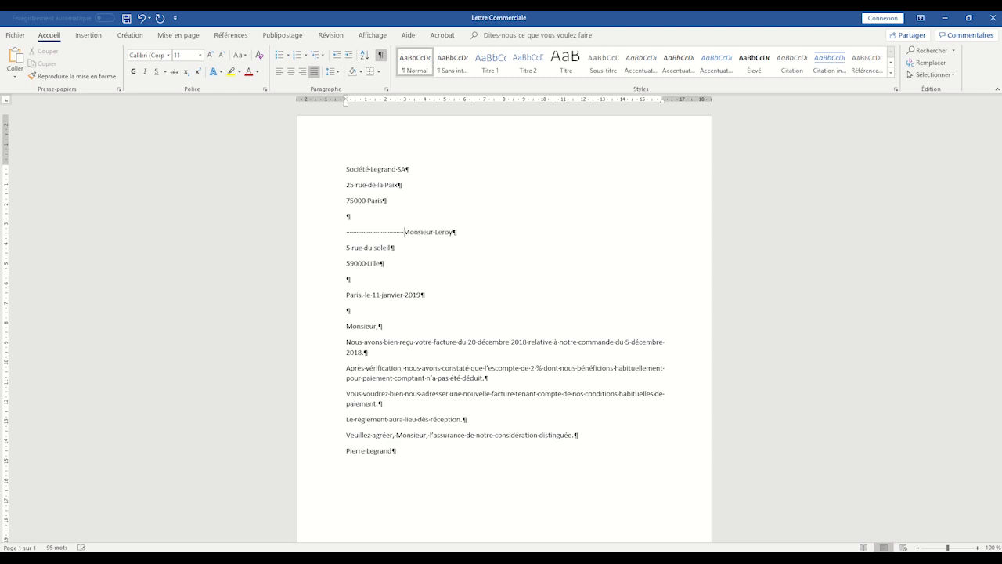
key(BackSpace)
Set a left indent of about 9 cm on the recipient's address and date lines, and add an empty paragraph after the date
click(346, 232)
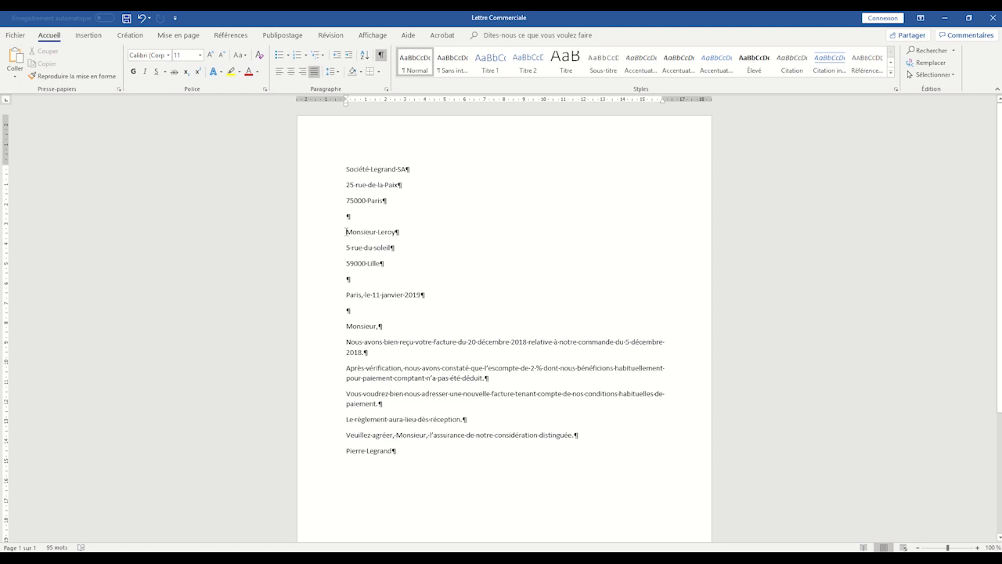
drag(346, 232, 454, 298)
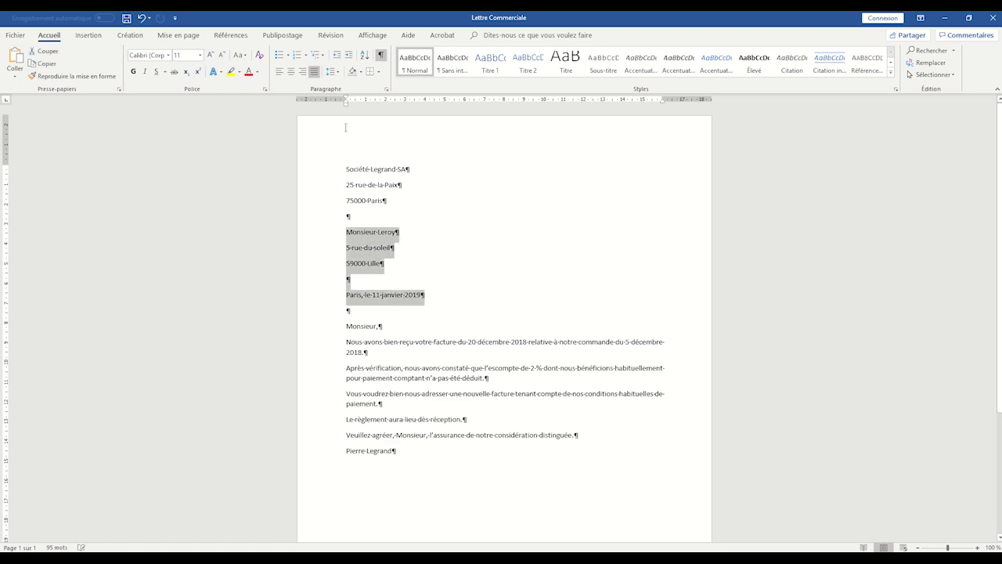
drag(346, 108, 525, 116)
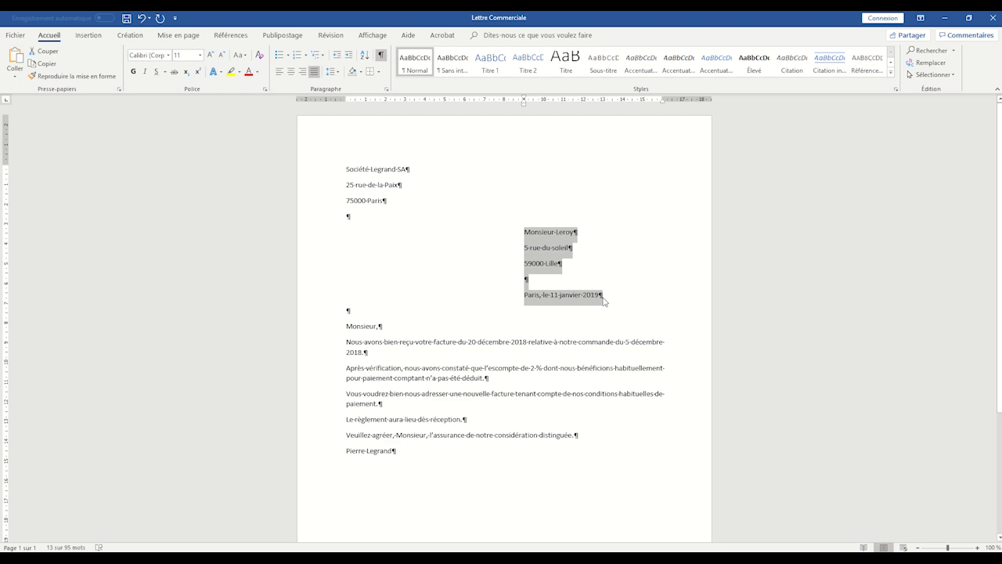
click(640, 299)
key(Return)
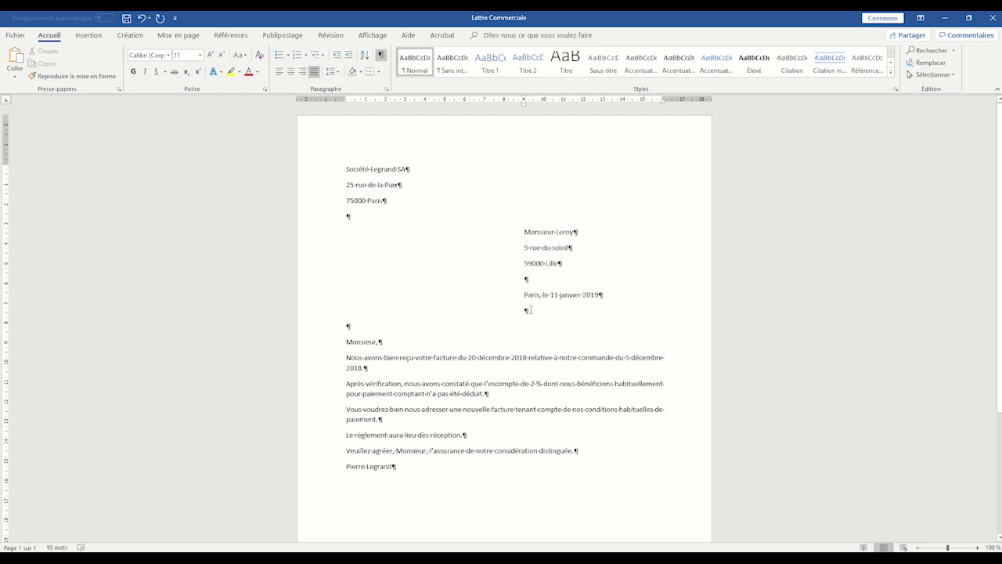
Undo the added paragraph and the left indent of the address and date lines
click(142, 18)
click(141, 18)
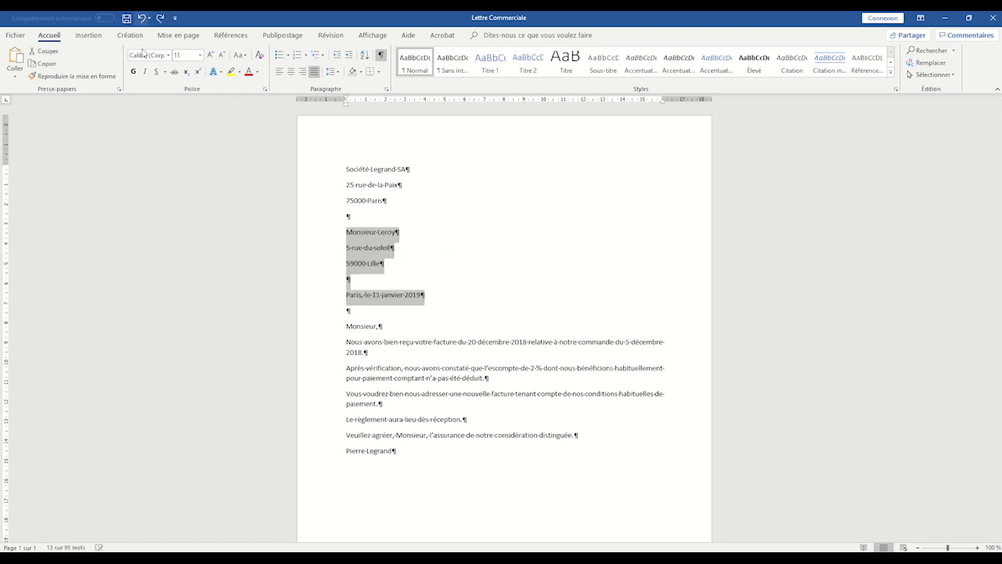
click(497, 277)
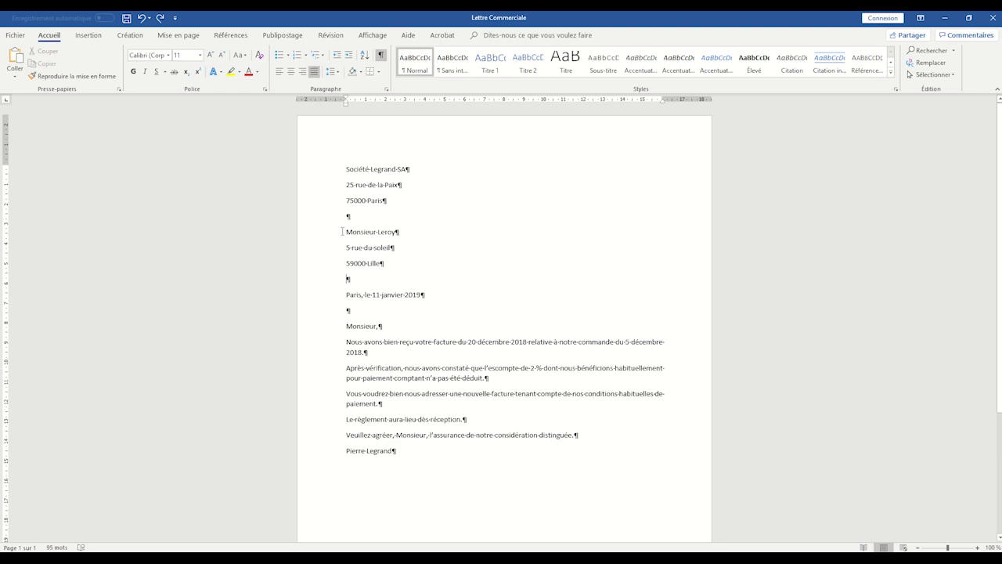
Define a left-aligned tab stop at 9 cm without leader for all paragraphs from the recipient's name to the signature
drag(342, 232, 448, 467)
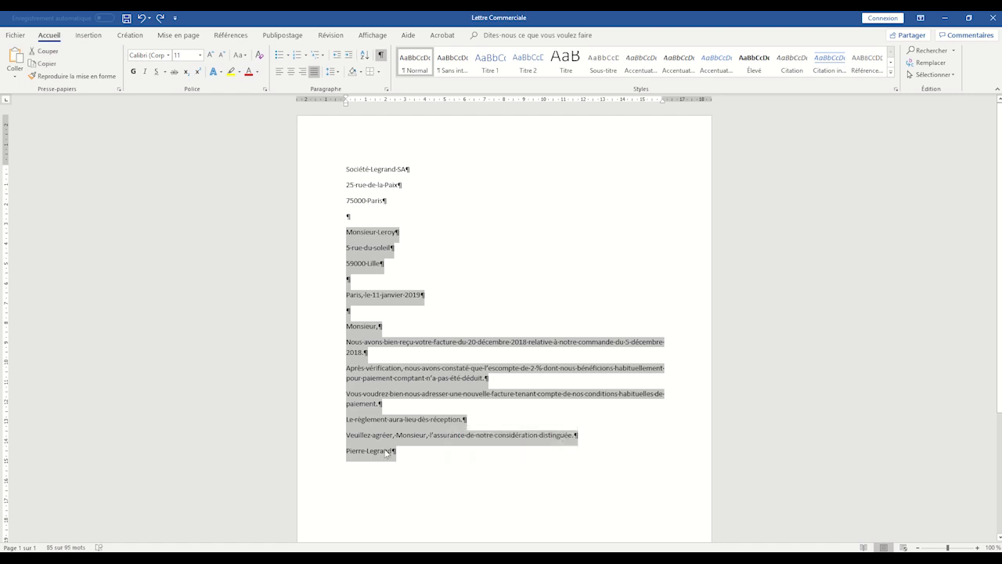
click(387, 91)
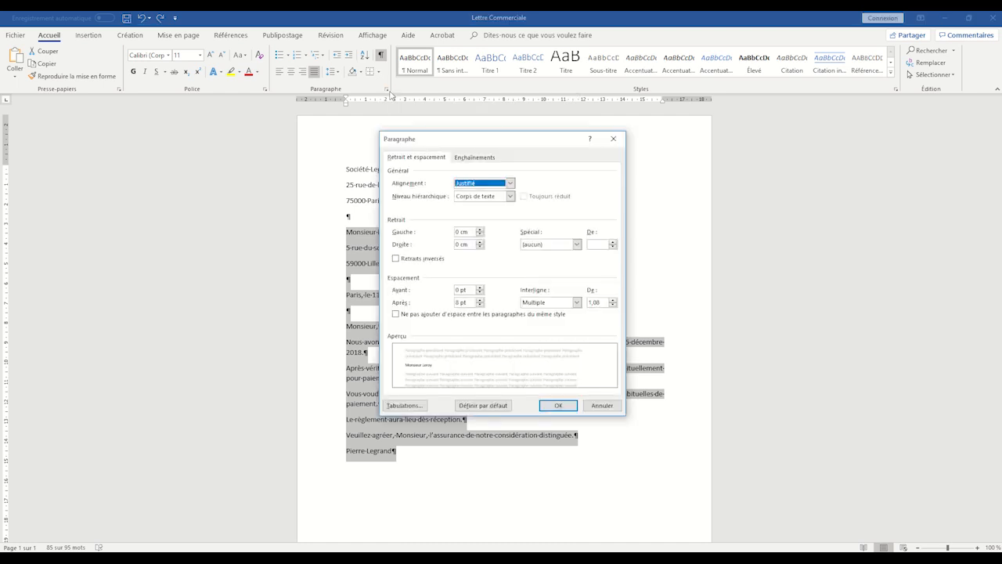
click(408, 406)
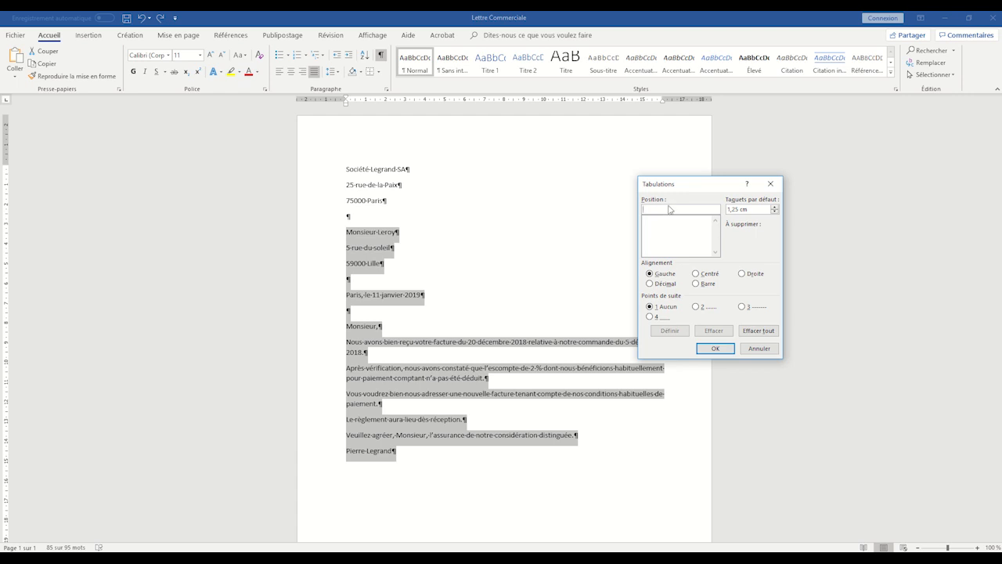
text(9)
click(670, 331)
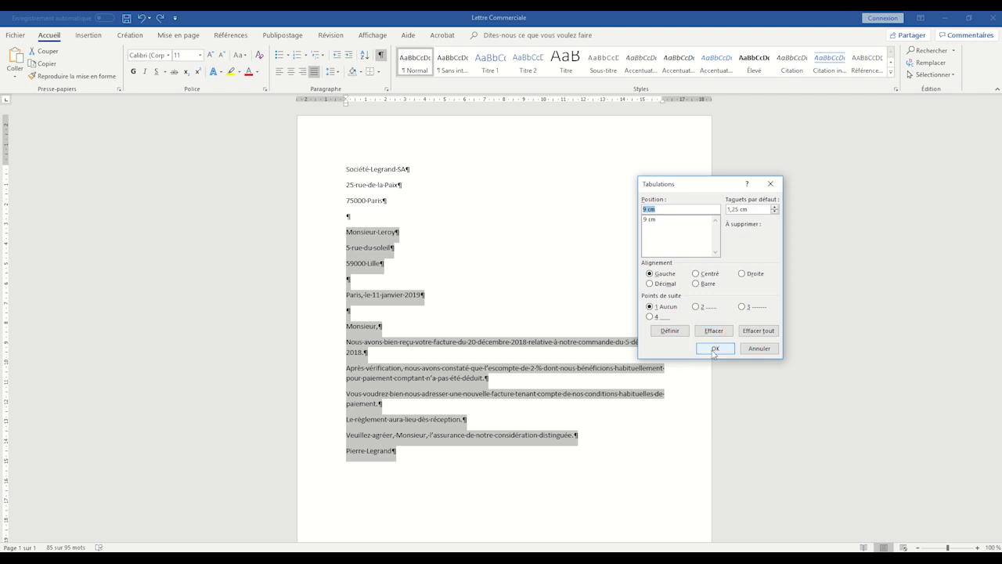
click(713, 350)
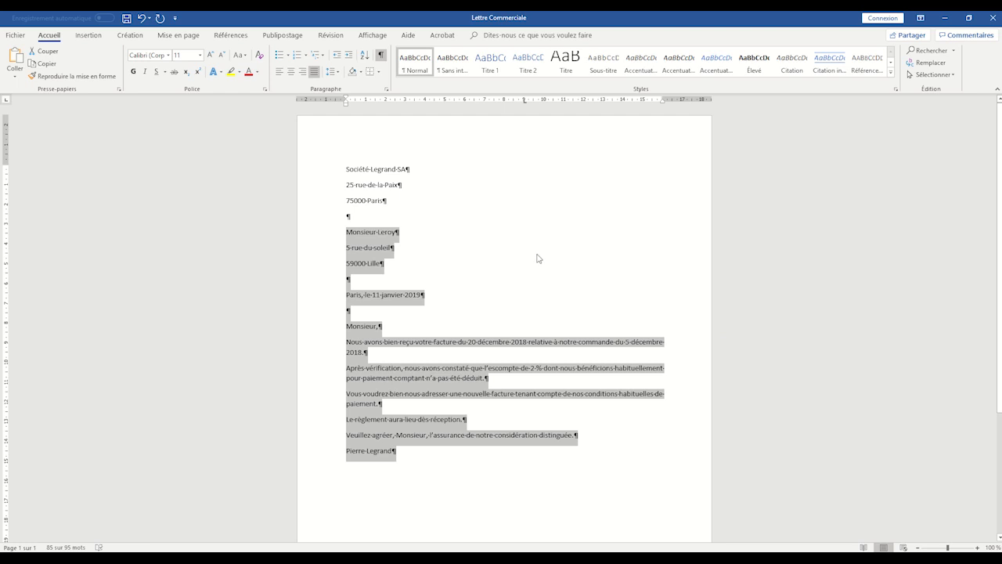
Insert a tab in front of the recipient's name, street and city lines to align them at the tab stop
click(568, 199)
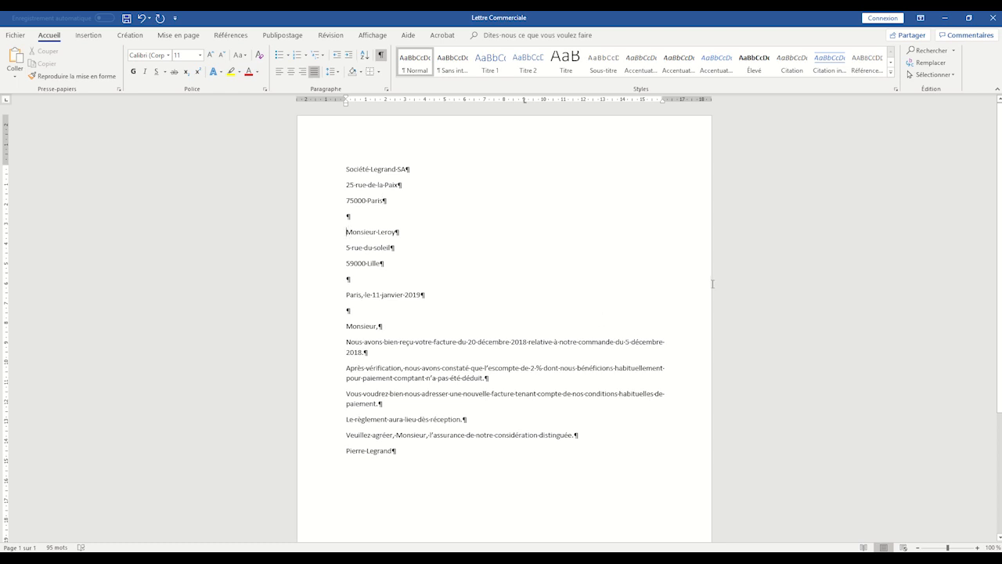
key(Tab)
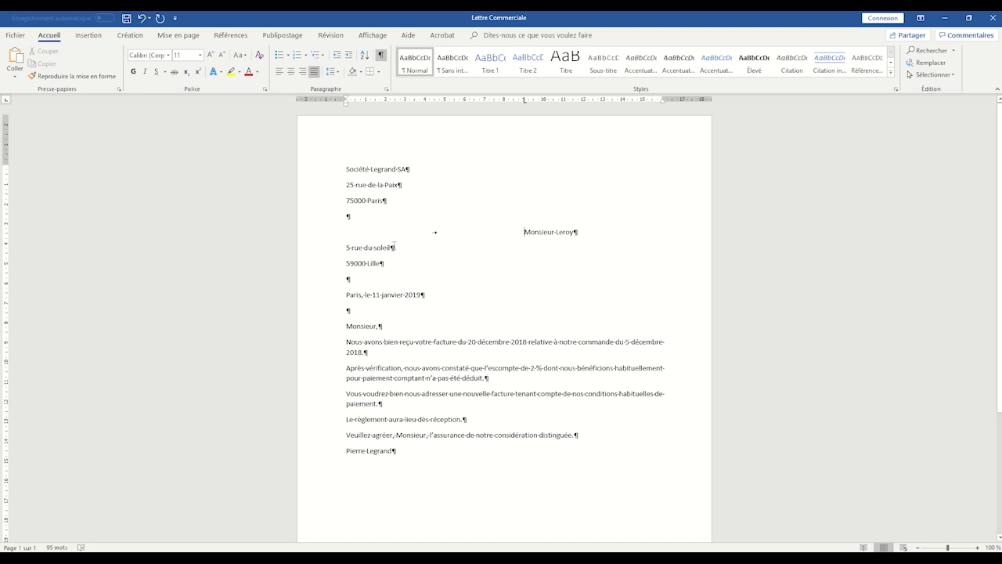
click(342, 251)
key(Tab)
click(345, 264)
key(Tab)
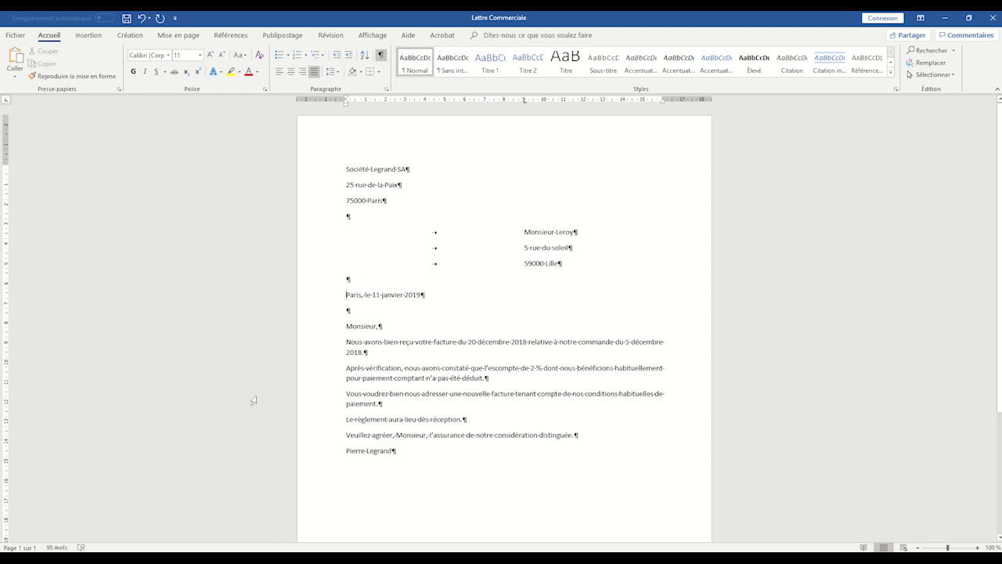
Insert a tab in front of the date line and the sender's signature
key(Tab)
click(346, 451)
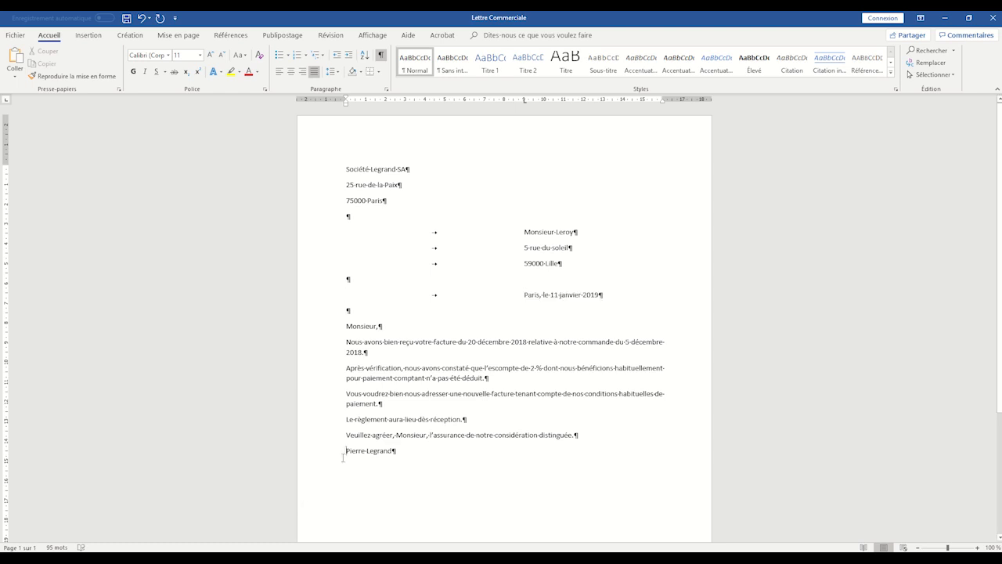
key(Tab)
double_click(438, 231)
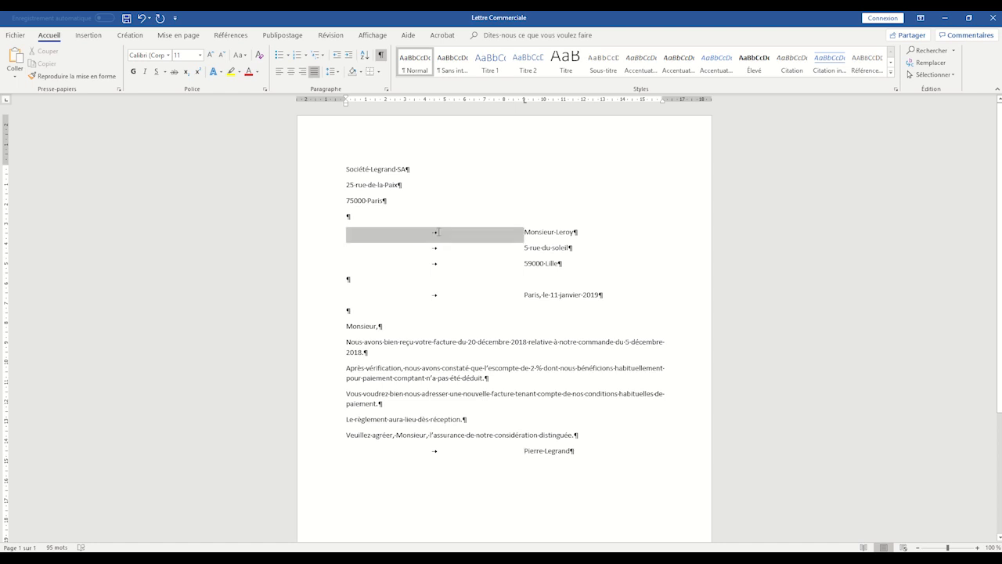
click(465, 264)
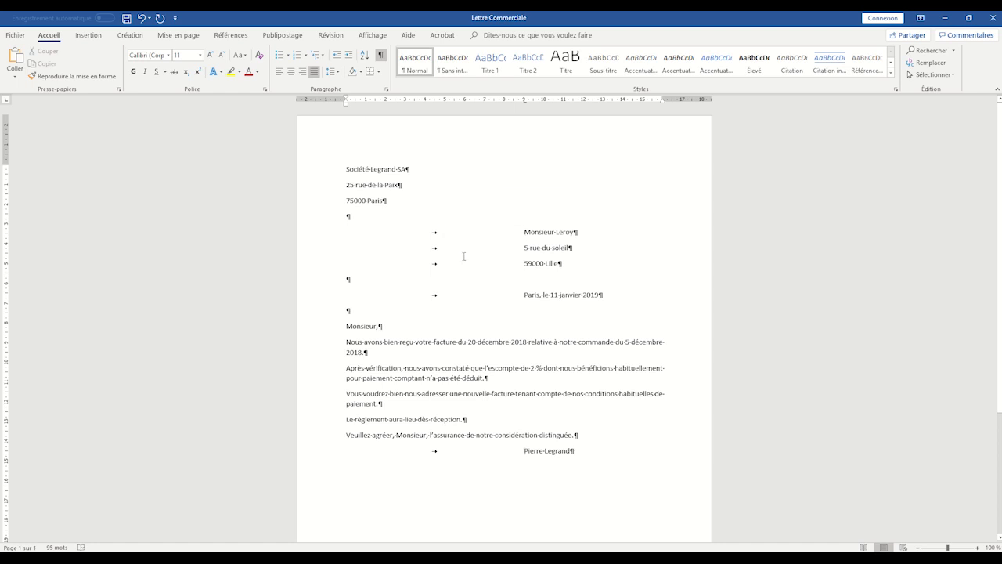